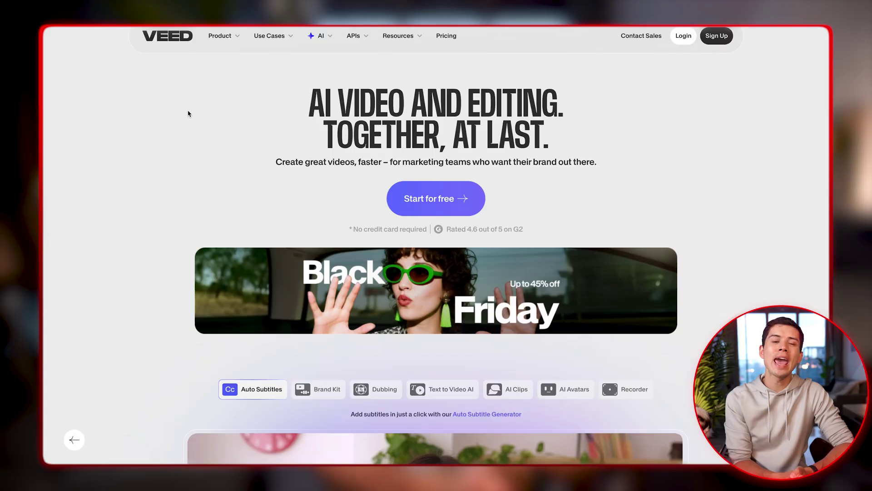
Scroll down through the VEED public homepage
scroll(189, 114, "down", 5)
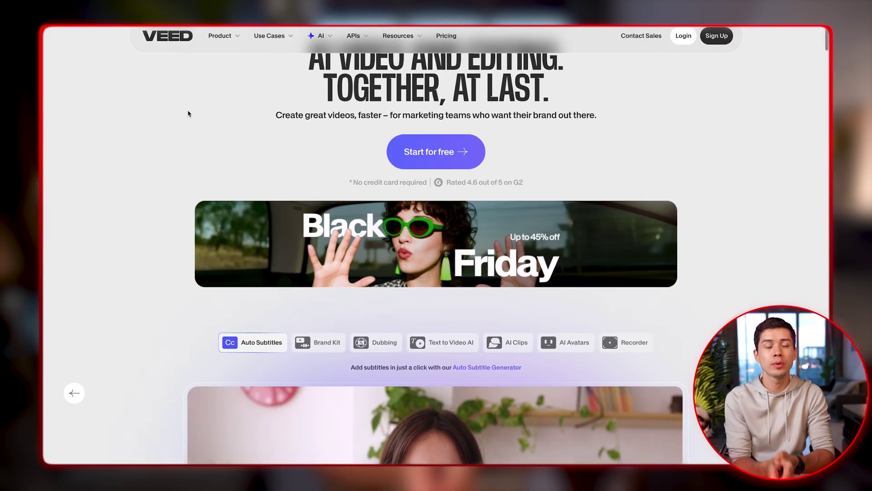
scroll(188, 114, "down", 15)
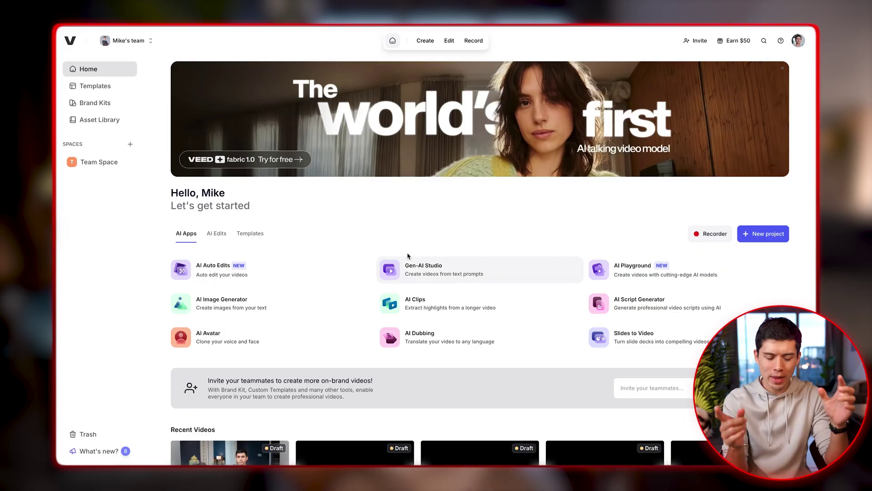
Create a new blank video project and dismiss the getting-started upload prompt
left_click(423, 45)
left_click(308, 77)
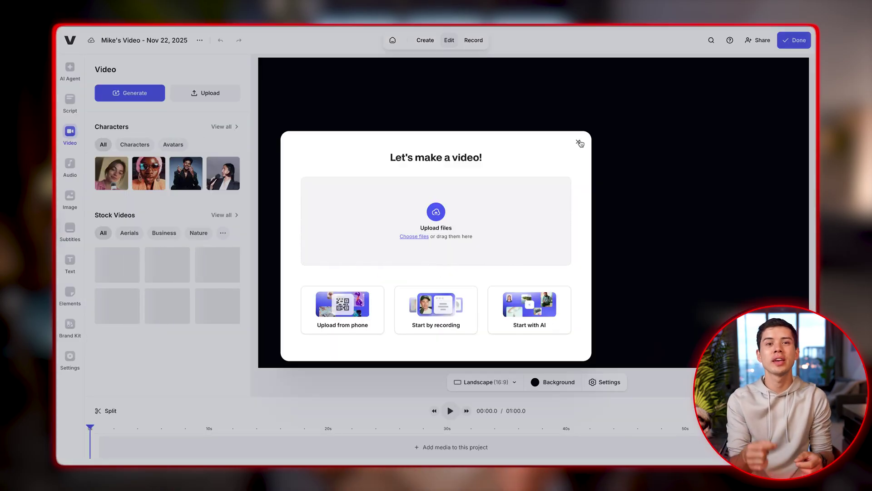
left_click(578, 143)
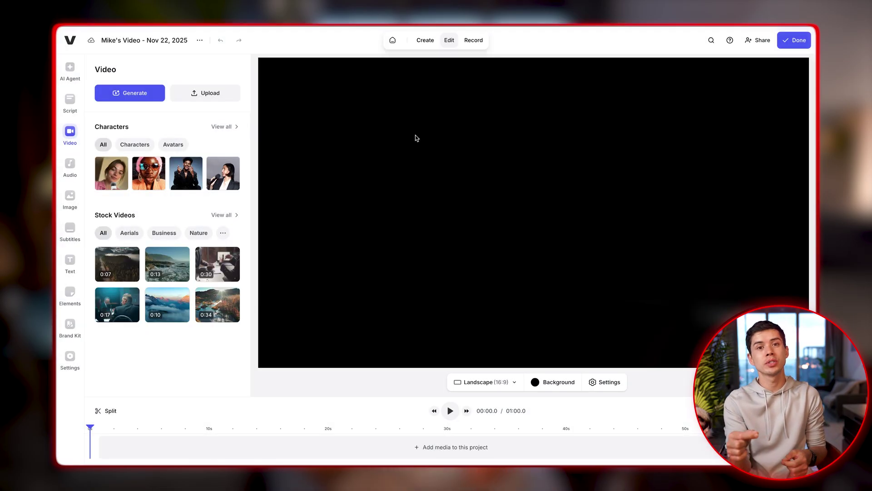
In the AI video generator, list video models of every type and browse them
left_click(131, 96)
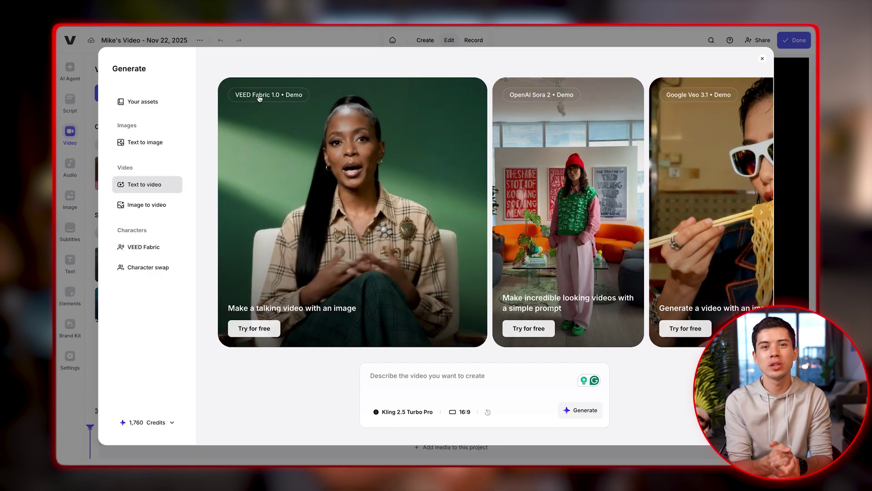
left_click(374, 387)
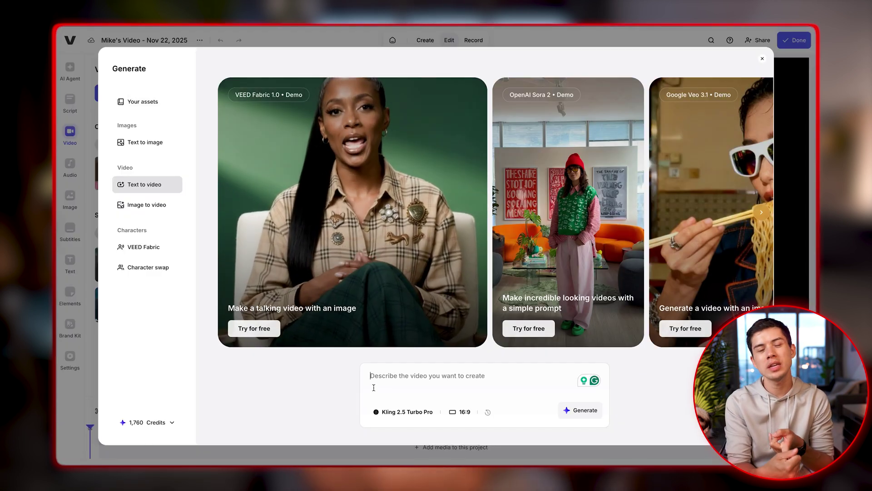
left_click(378, 413)
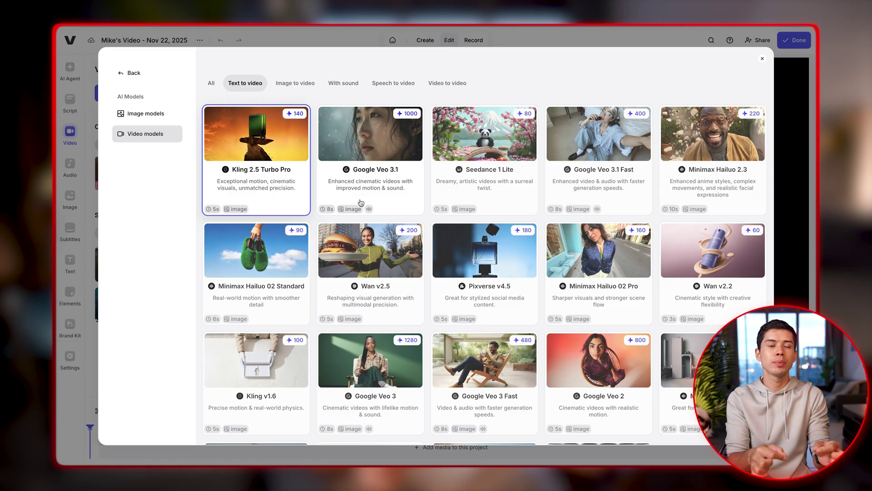
left_click(208, 84)
scroll(328, 183, "down", 1)
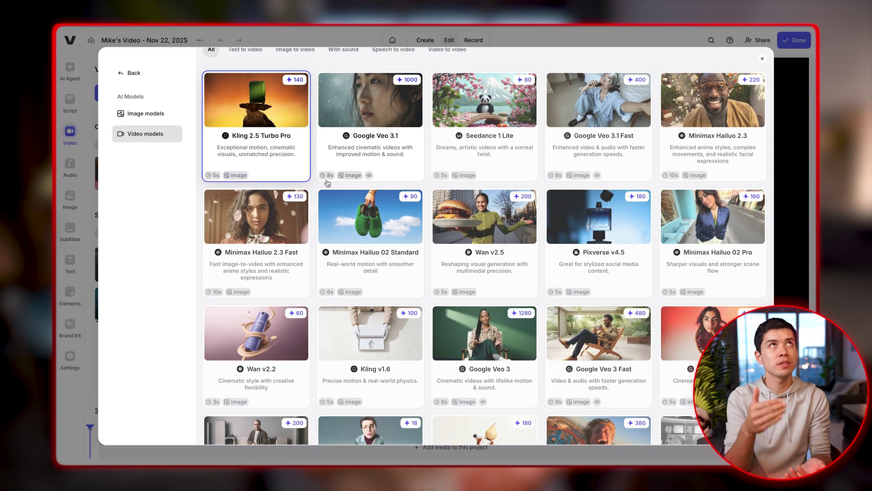
scroll(327, 183, "down", 3)
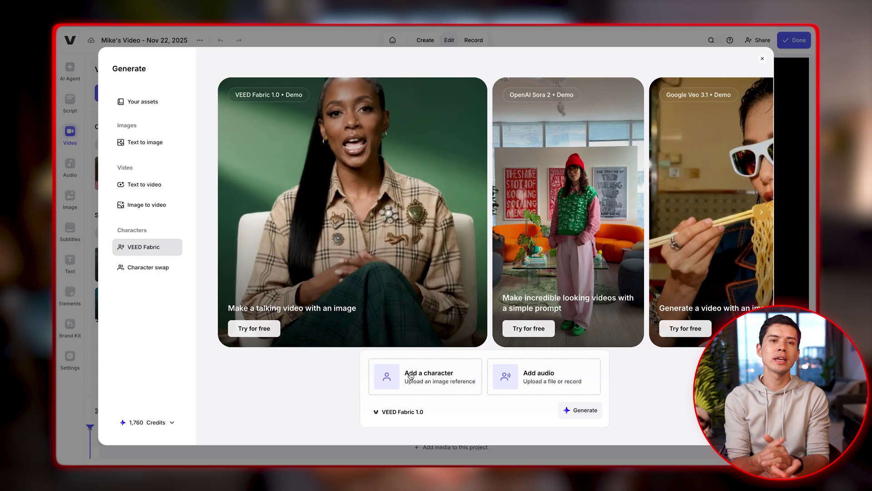
Use a recently uploaded photo as the Fabric talking-video character
left_click(410, 375)
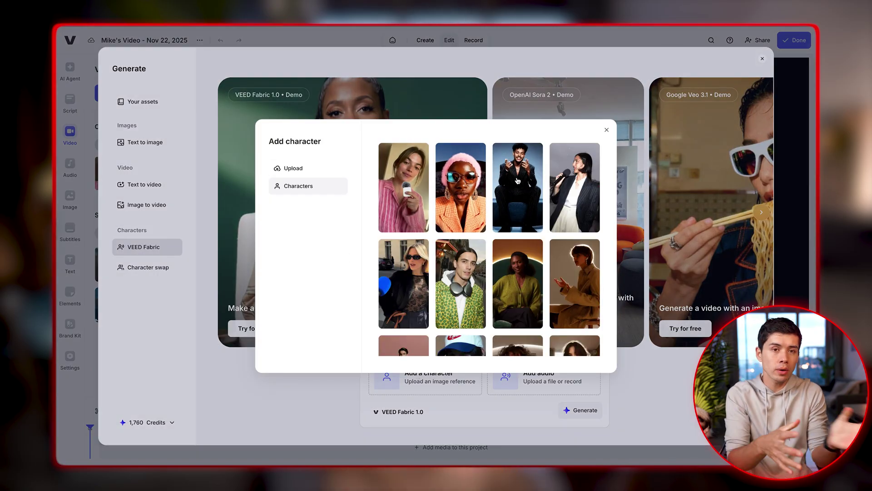
left_click(293, 169)
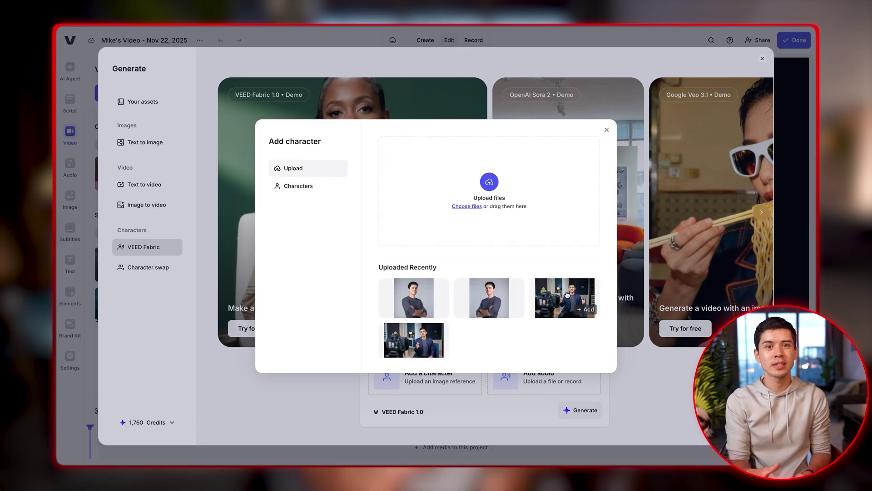
left_click(587, 308)
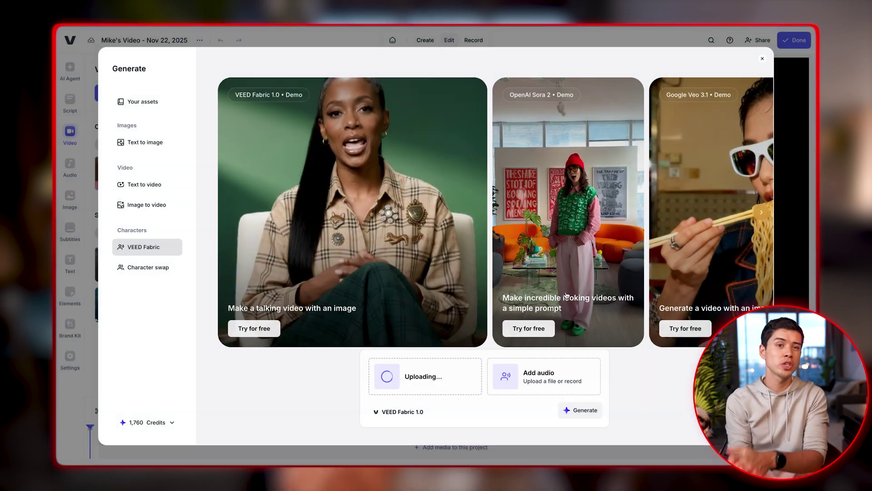
Upload Voice File.mp3 from the Desktop as the character's speech audio
left_click(544, 376)
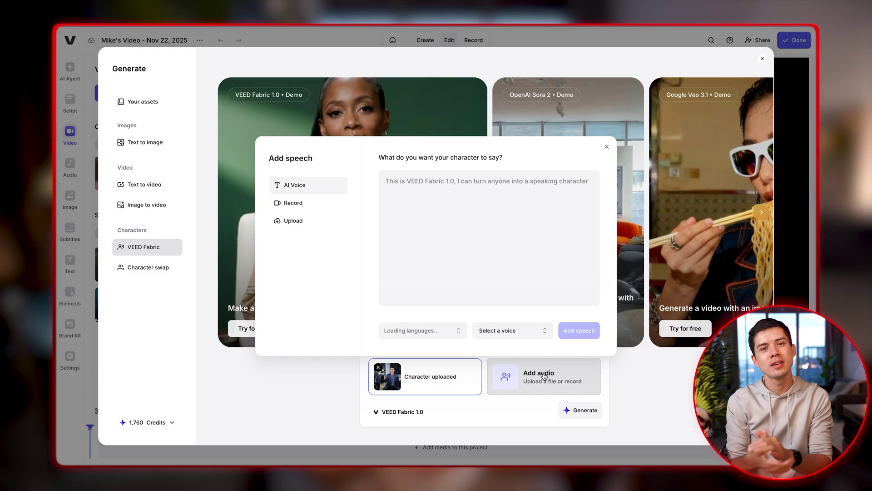
left_click(302, 222)
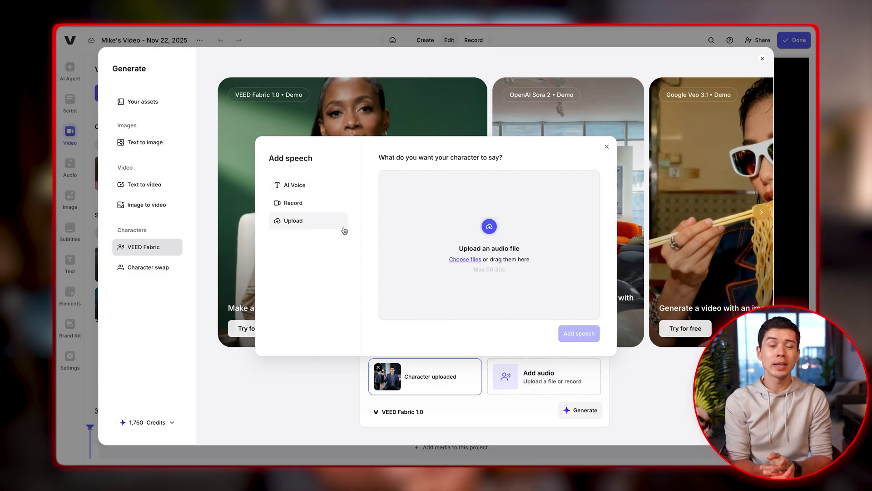
left_click(459, 261)
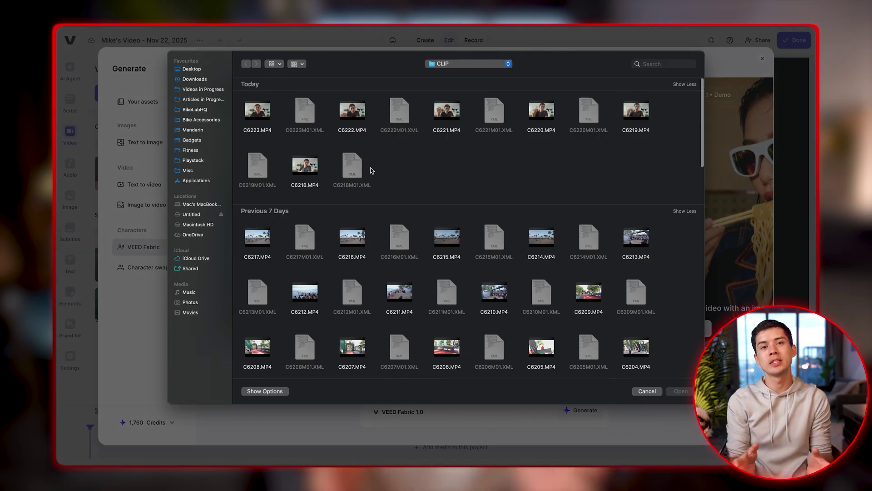
left_click(197, 72)
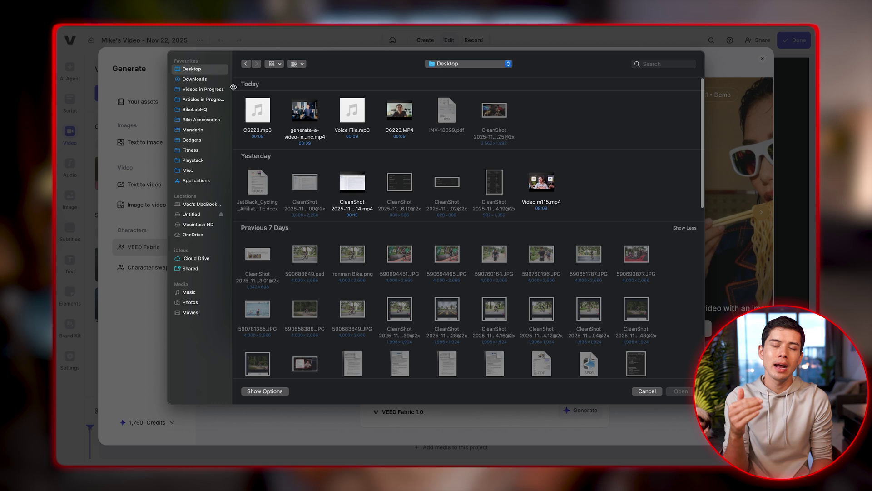
left_click(352, 114)
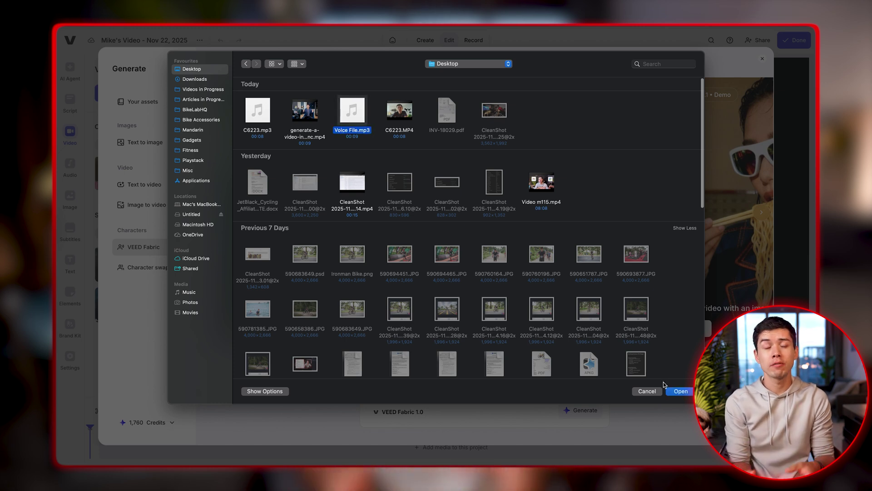
left_click(680, 391)
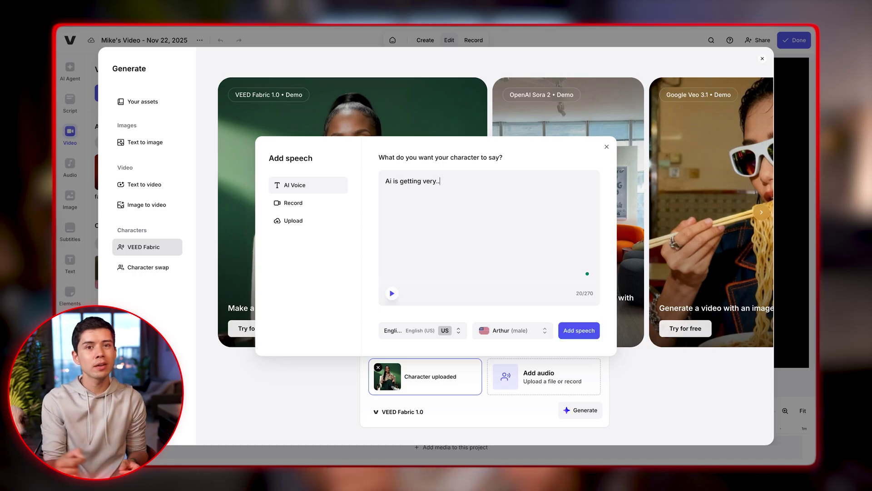
Keep English (US) as the speech language and browse the available AI voices
left_click(440, 329)
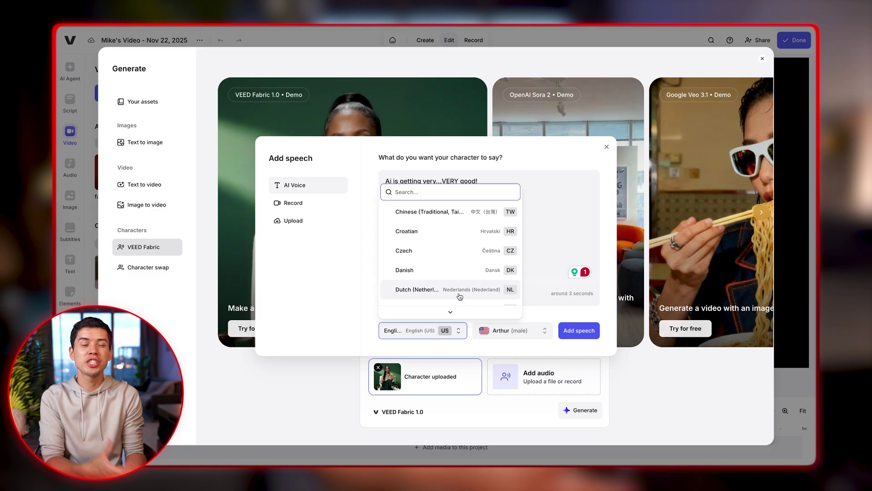
left_click(560, 242)
left_click(512, 333)
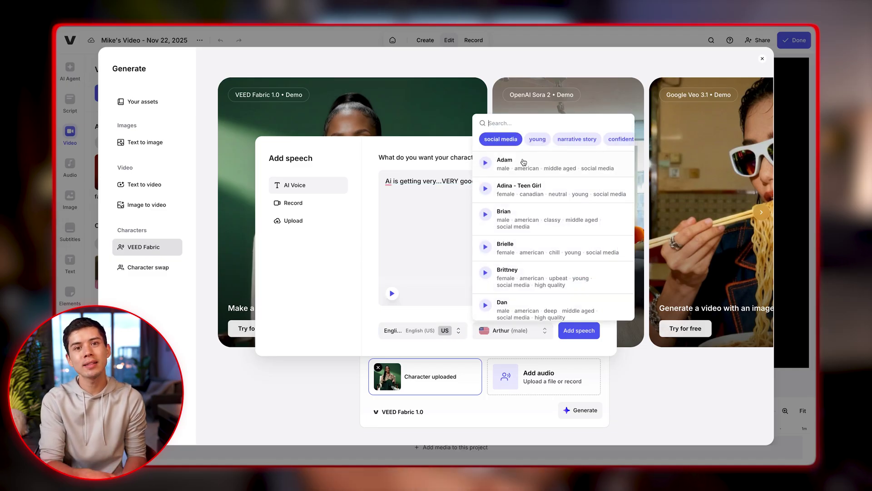
scroll(526, 183, "down", 2)
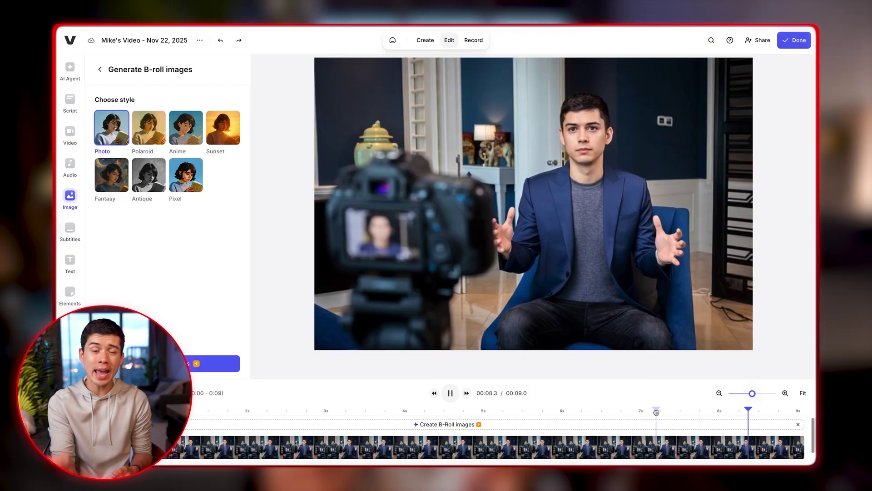
Trim the clip's end to about 7.5 s, remove 'This is the future now.', and play it back
left_click(676, 410)
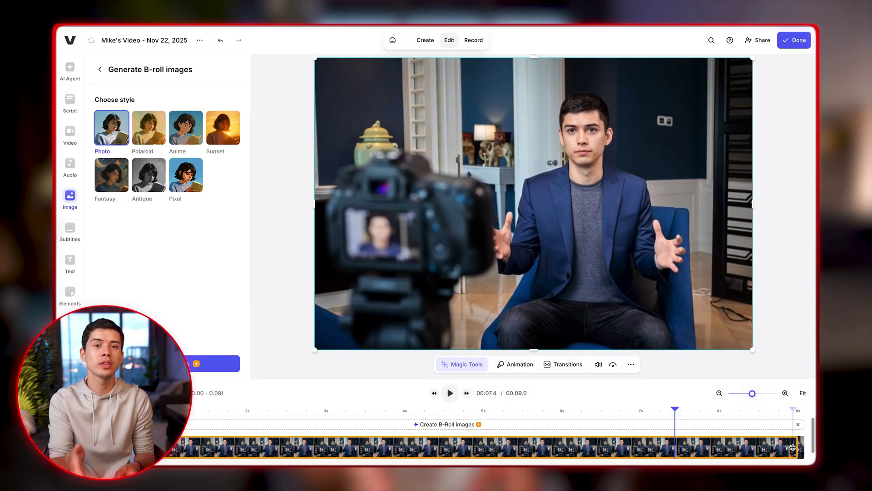
left_click_drag(802, 446, 708, 447)
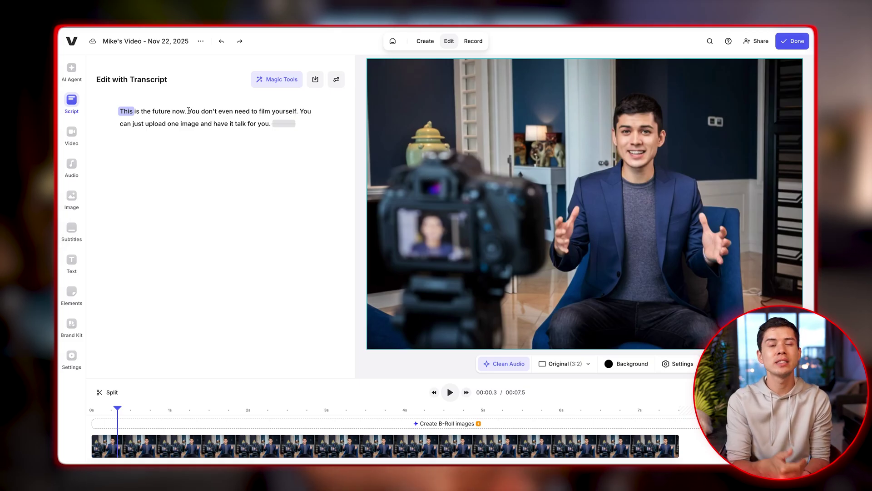
left_click_drag(189, 111, 116, 110)
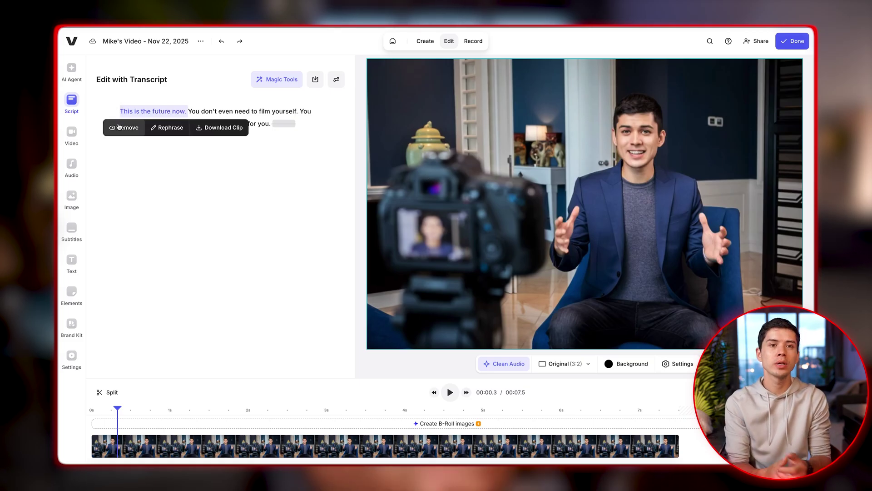
left_click(118, 127)
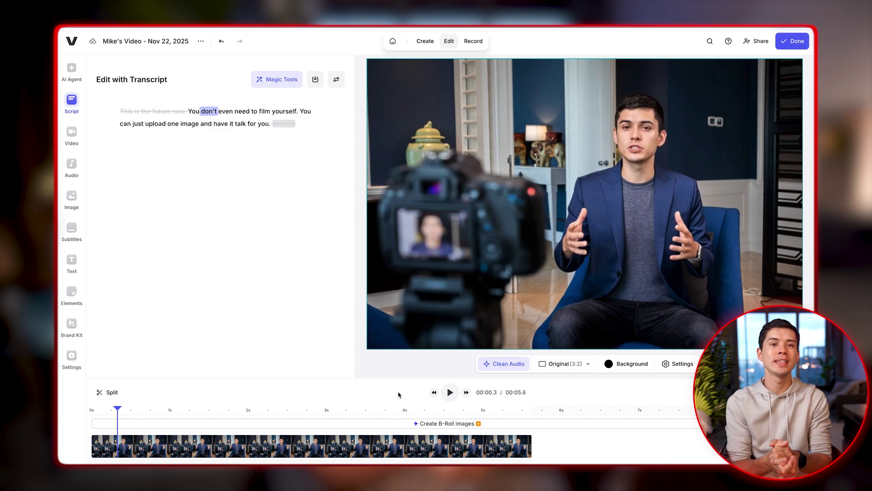
left_click(444, 396)
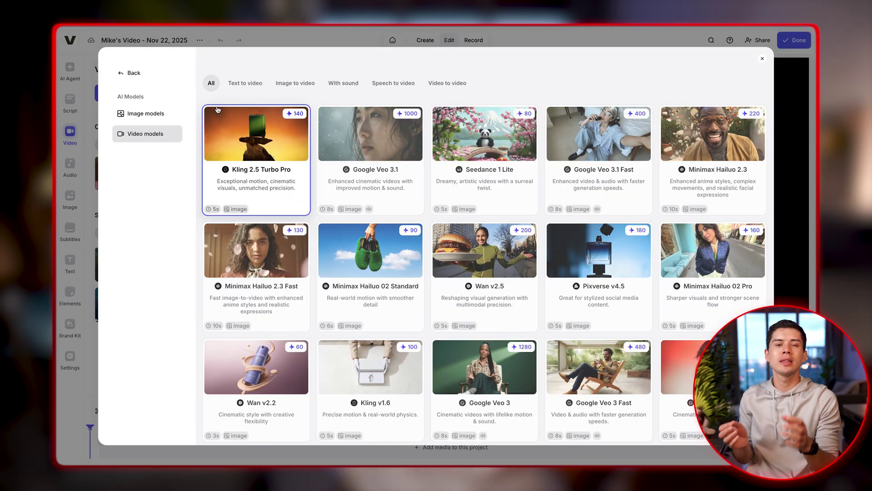
Upload a character photo and a speech audio file to Fabric, then generate the talking video
scroll(235, 112, "down", 10)
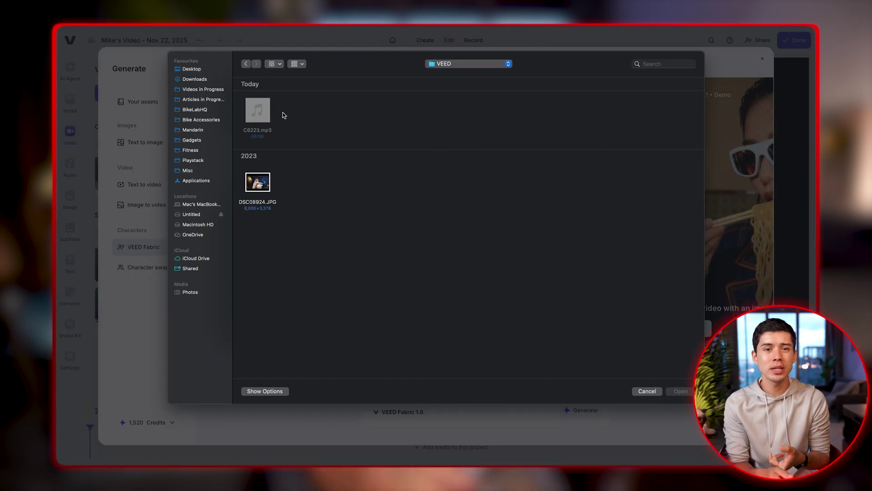
left_click(259, 184)
key("Return")
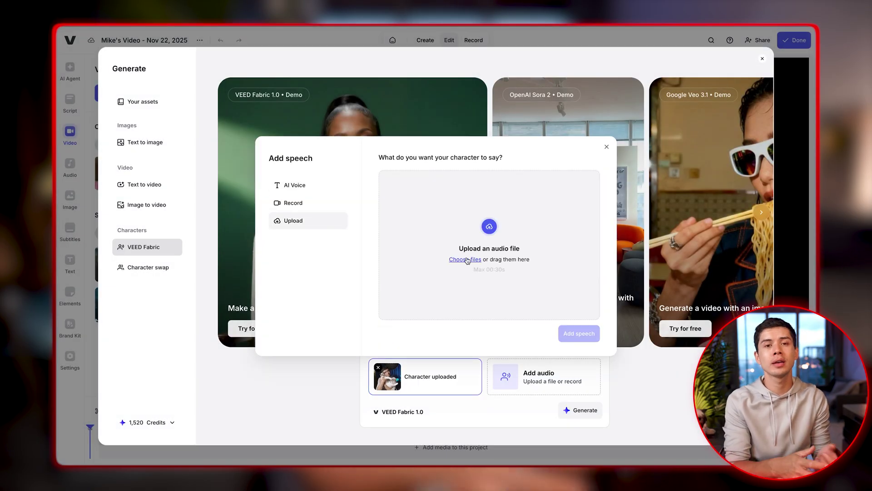
left_click(467, 259)
key("Return")
left_click(579, 333)
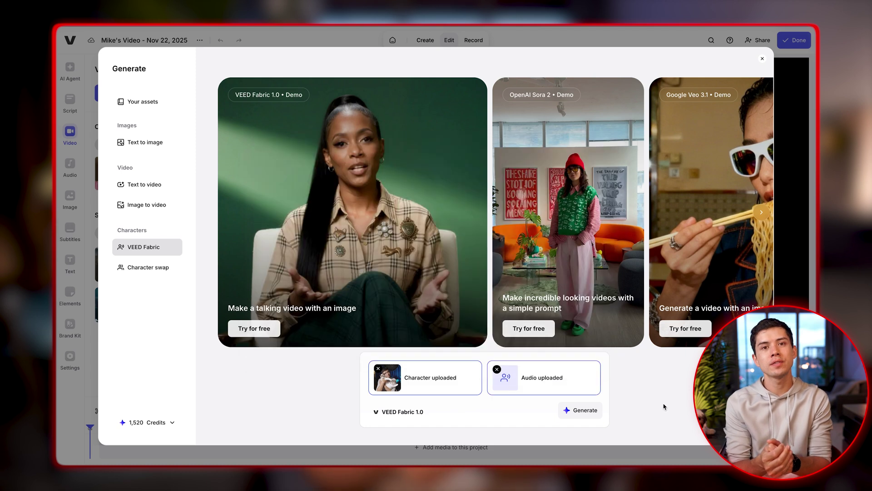
left_click(582, 410)
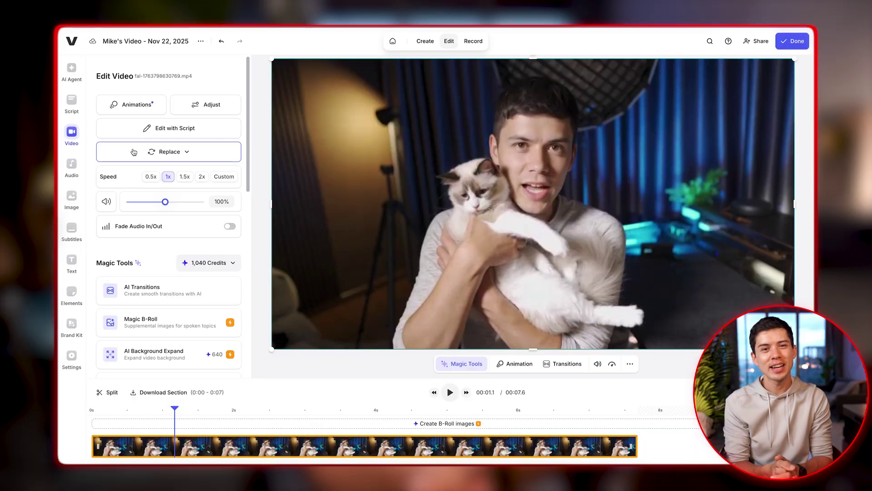
Set the cat clip's vignette to 57, leaving contrast near zero
left_click(132, 113)
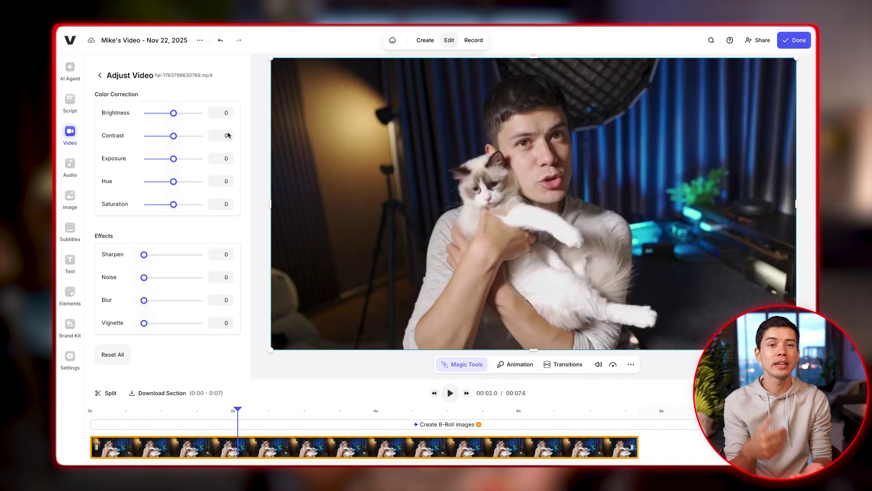
left_click_drag(173, 136, 173, 136)
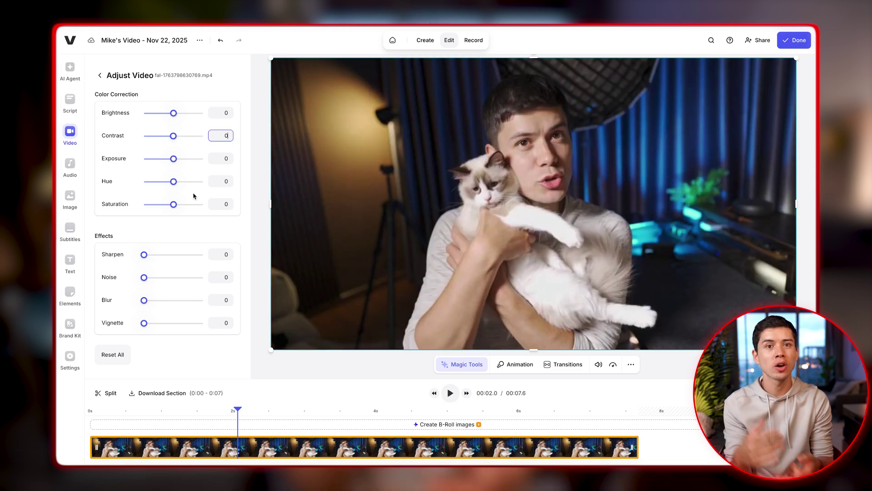
left_click_drag(144, 323, 175, 323)
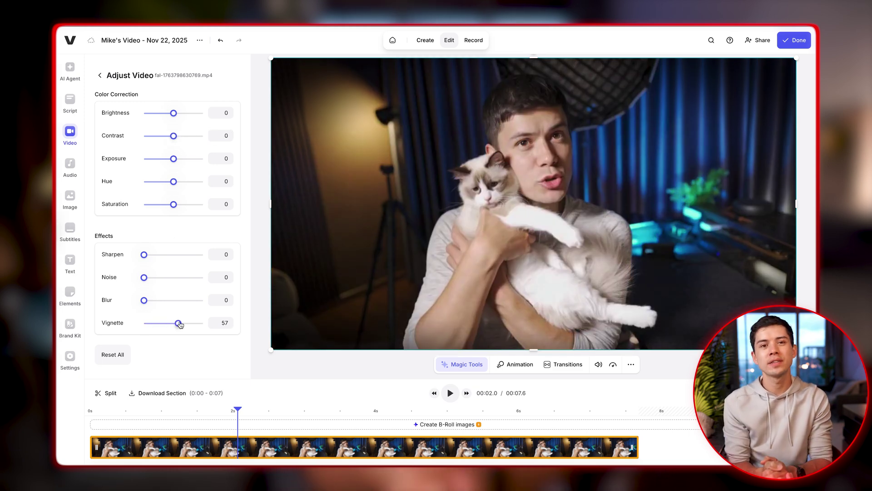
left_click(70, 166)
scroll(152, 204, "down", 2)
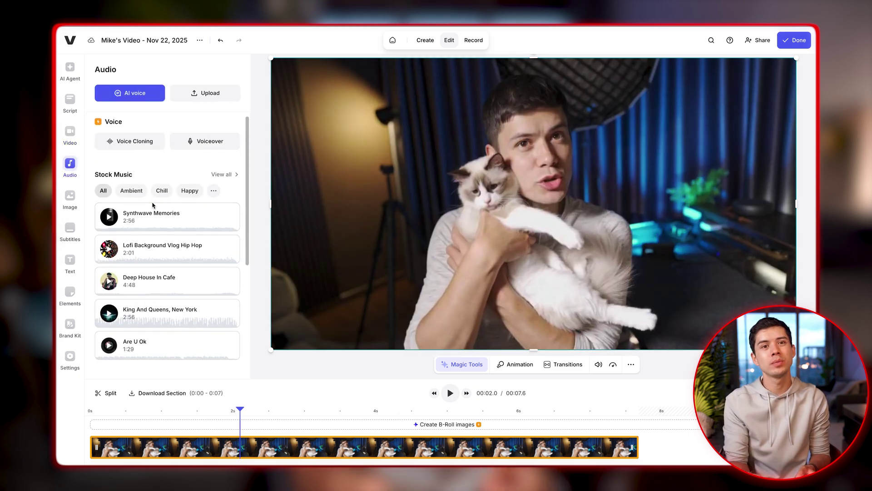
scroll(150, 246, "down", 4)
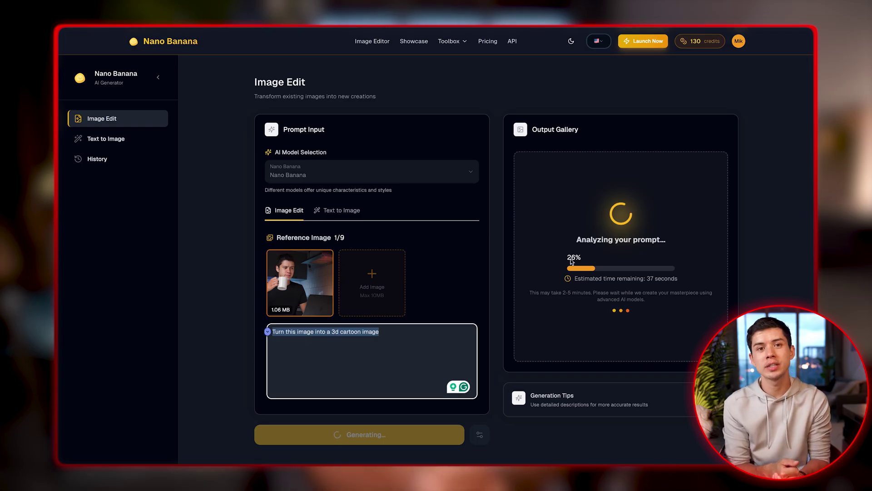
Generate the 3D cartoon version of the mug-holding man's photo
left_click(608, 229)
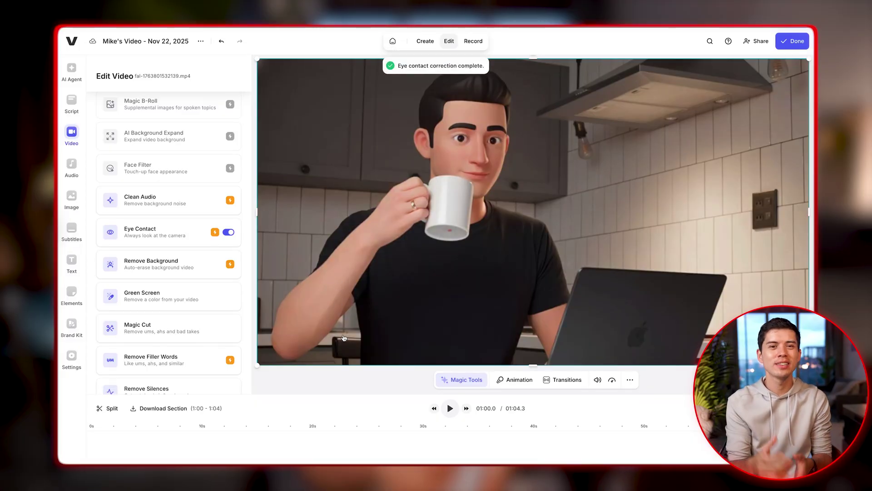
Play back the eye-contact-corrected cartoon clip of the man drinking from the mug
left_click(451, 408)
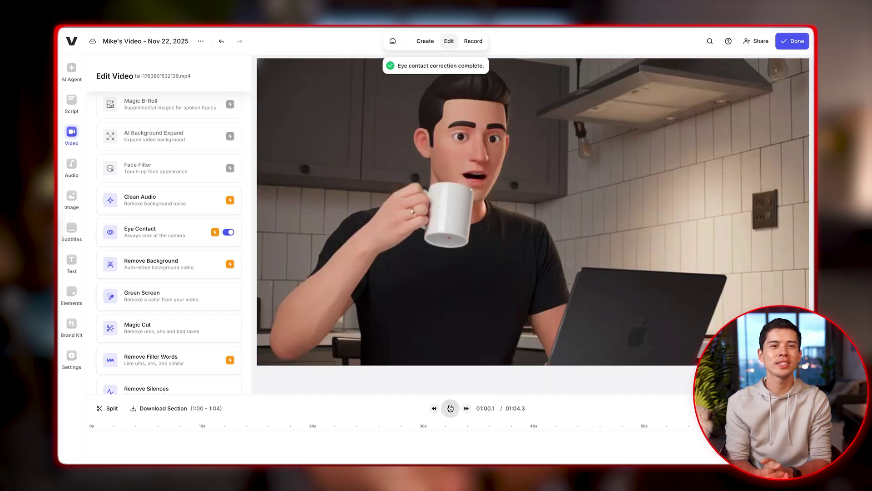